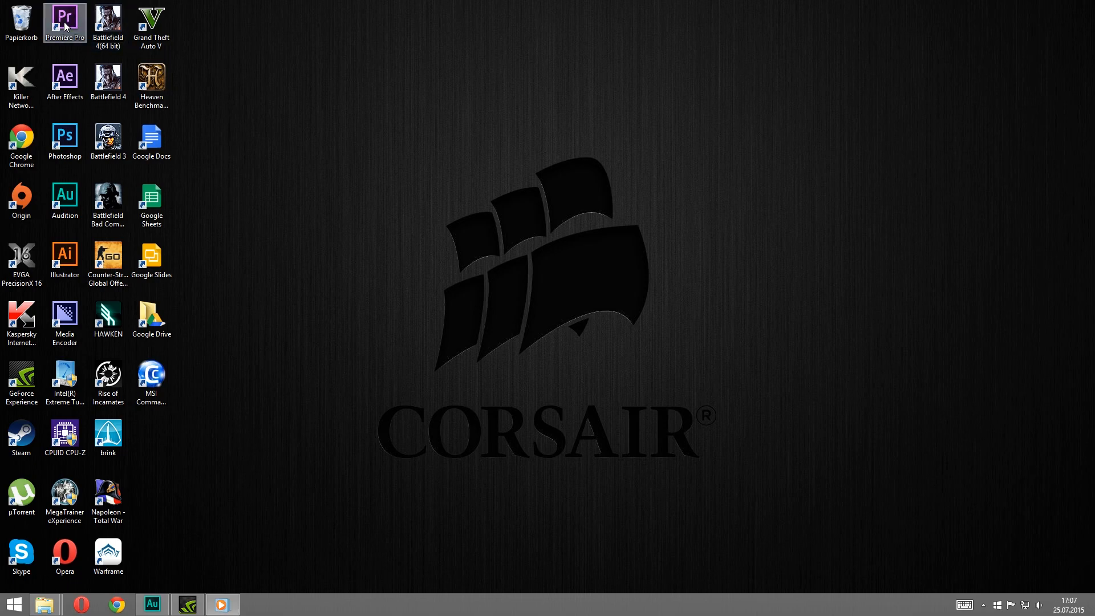
Open Premiere Pro and view the list of available workspaces
double_click(65, 25)
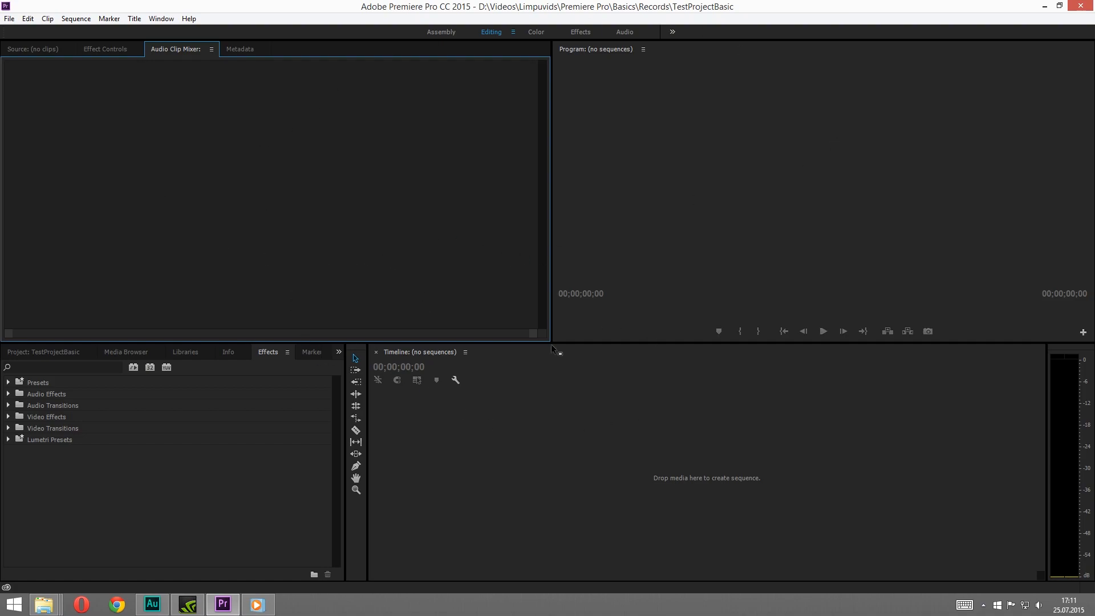
left_click(155, 20)
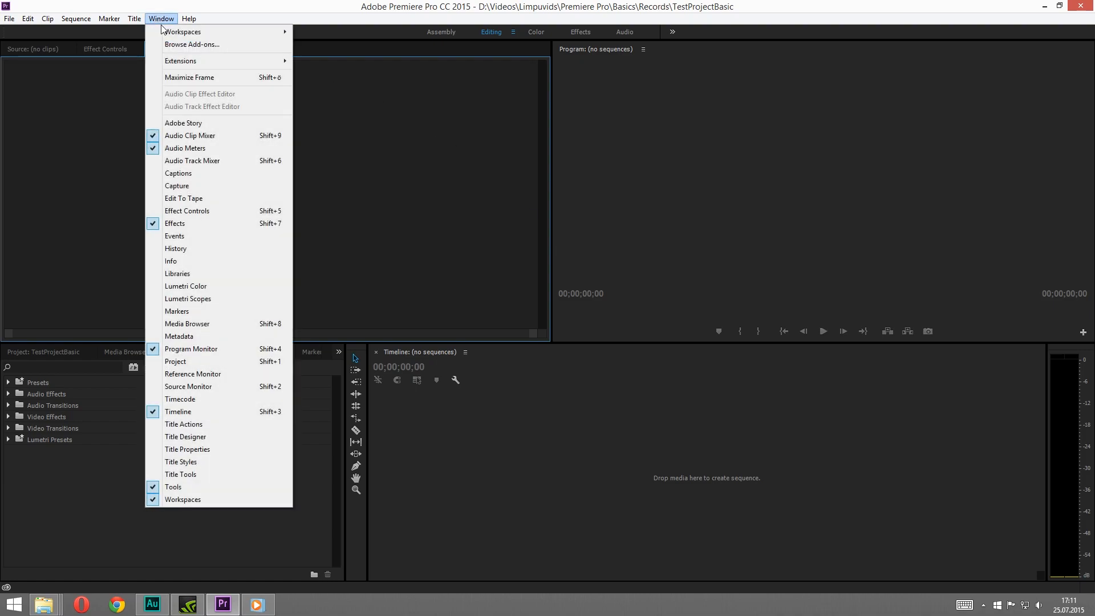
mouse_move(181, 33)
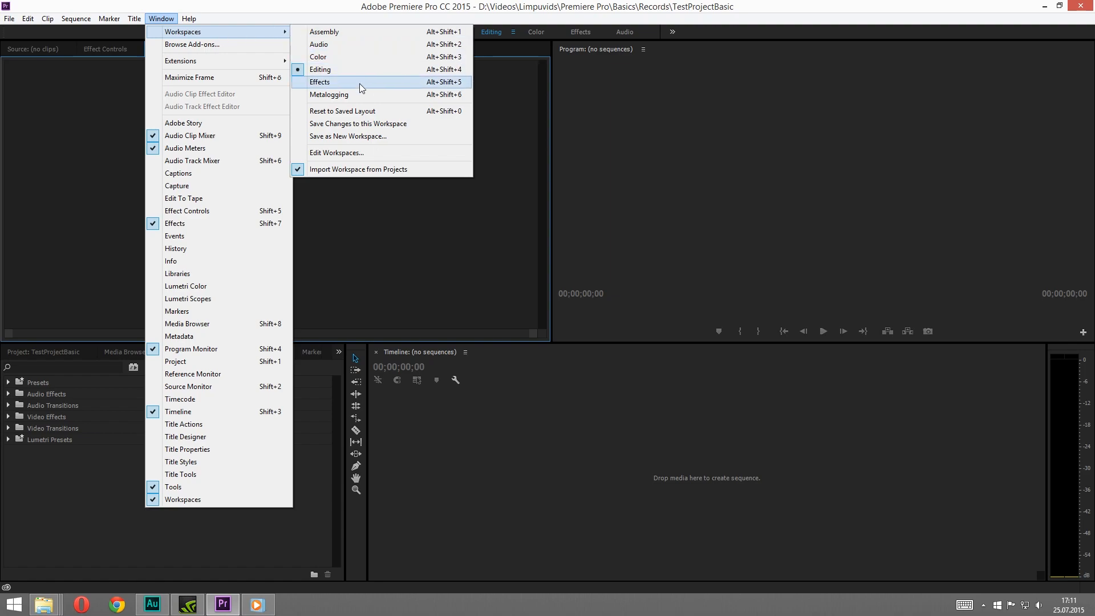
left_click(498, 78)
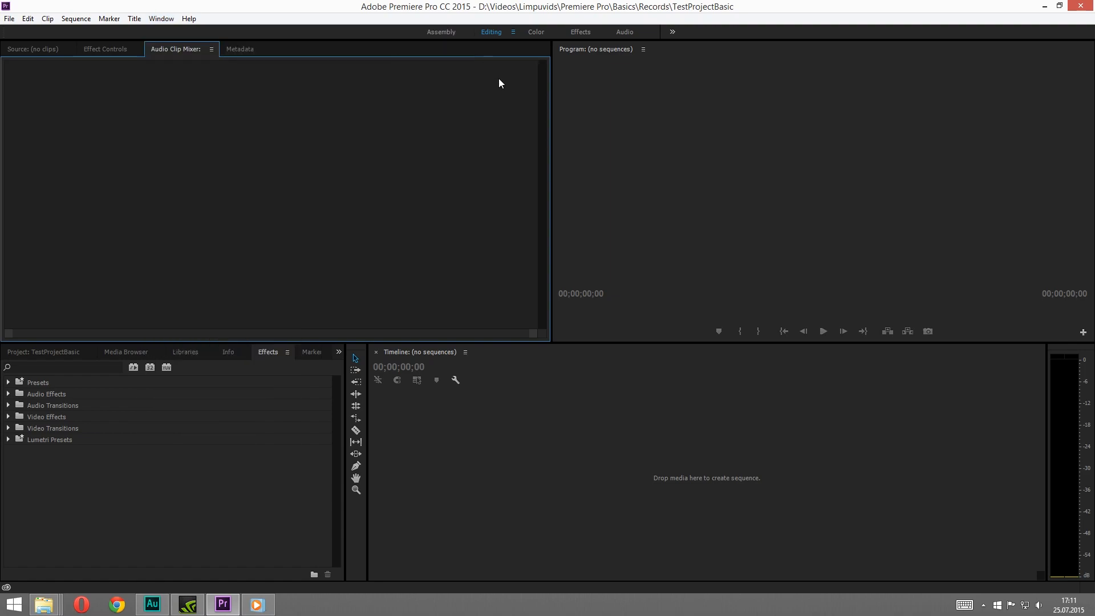
Look through the Color, Effects, Audio and Assembly workspaces, then return to the Editing workspace
left_click(536, 33)
left_click(579, 35)
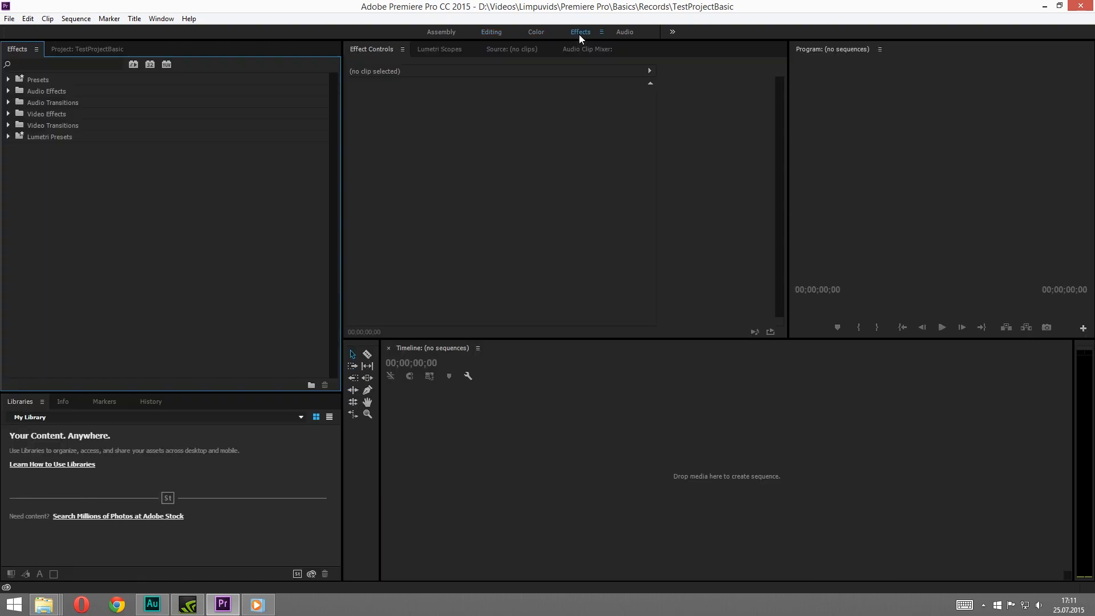
left_click(627, 33)
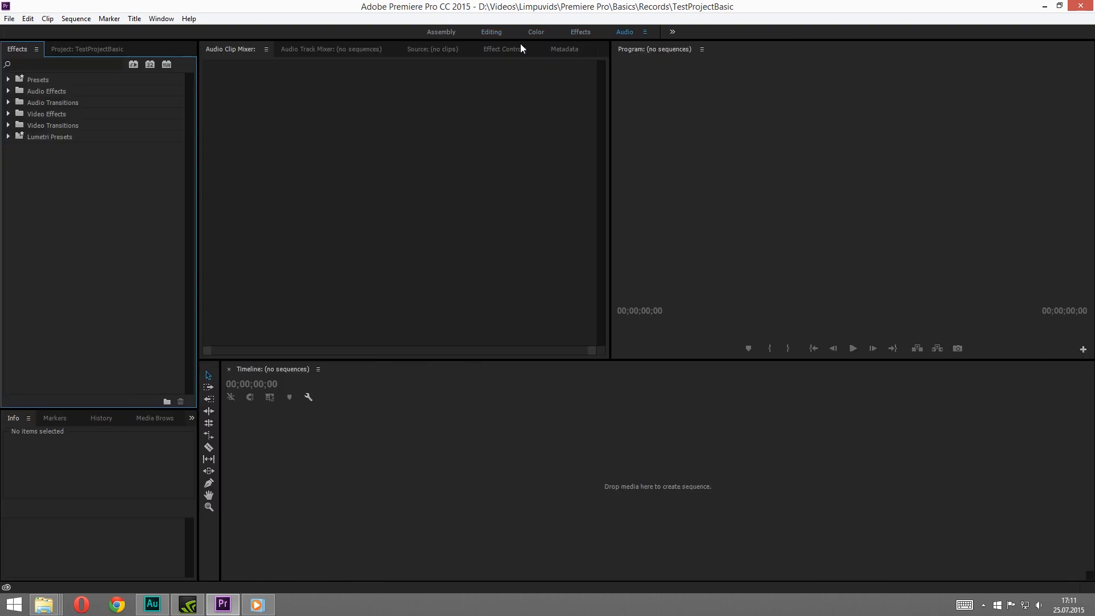
left_click(488, 32)
left_click(464, 32)
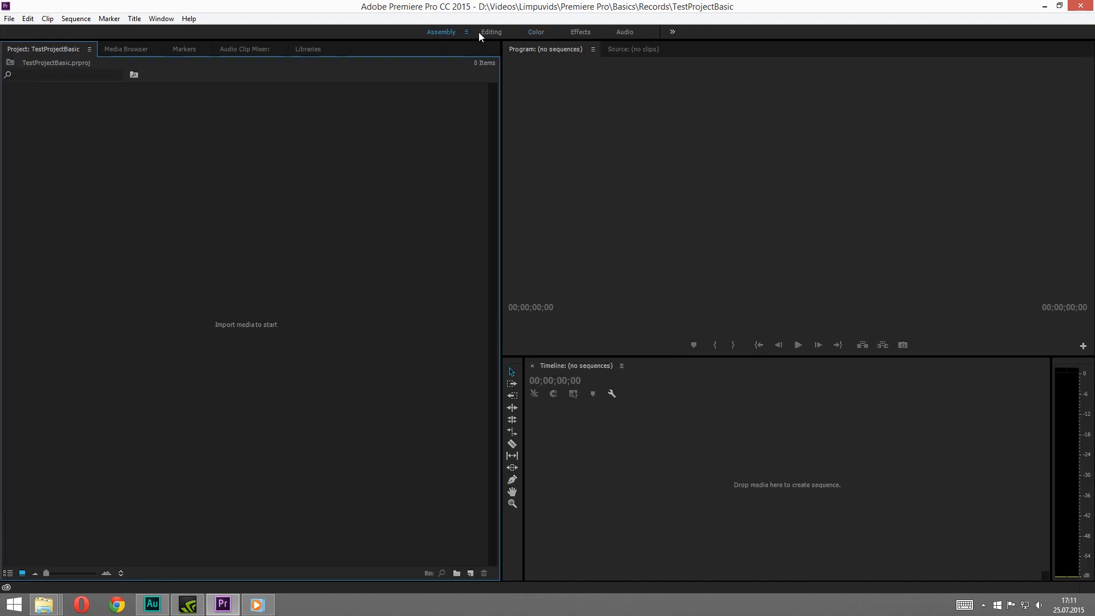
left_click(491, 33)
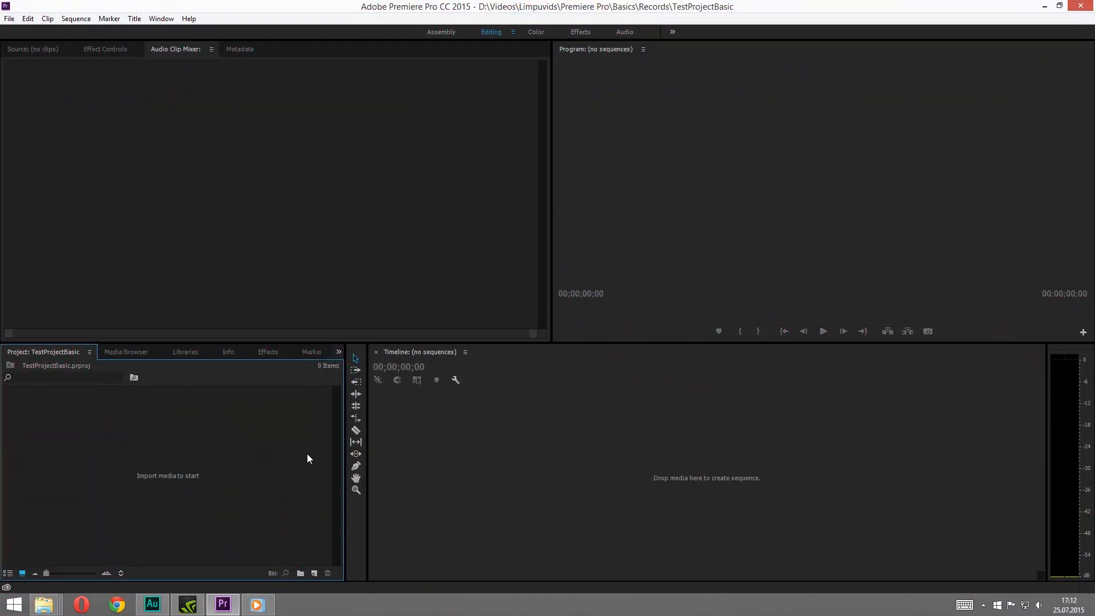
Import the Battlefield 4 gameplay video from its folder into the project
right_click(172, 472)
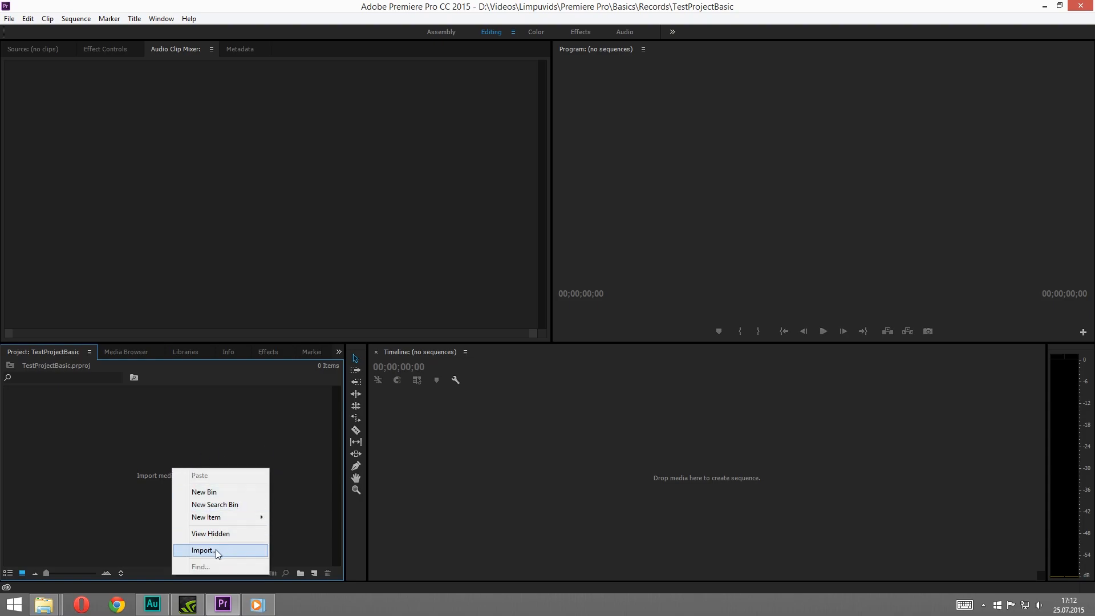
left_click(128, 355)
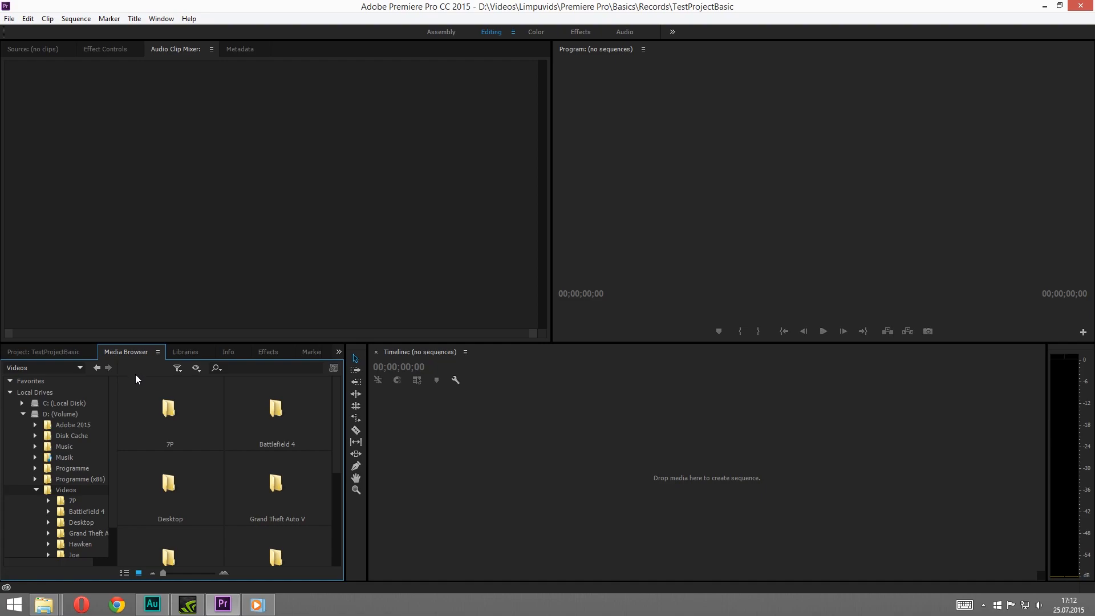
left_click(67, 351)
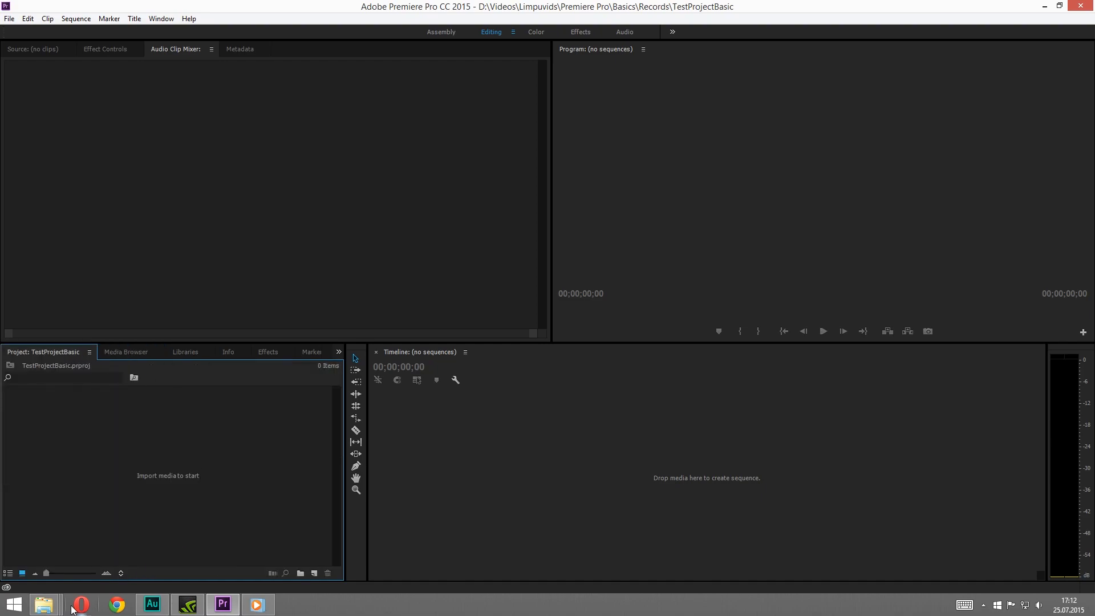
left_click_drag(1094, 84, 577, 120)
left_click_drag(658, 183, 138, 457)
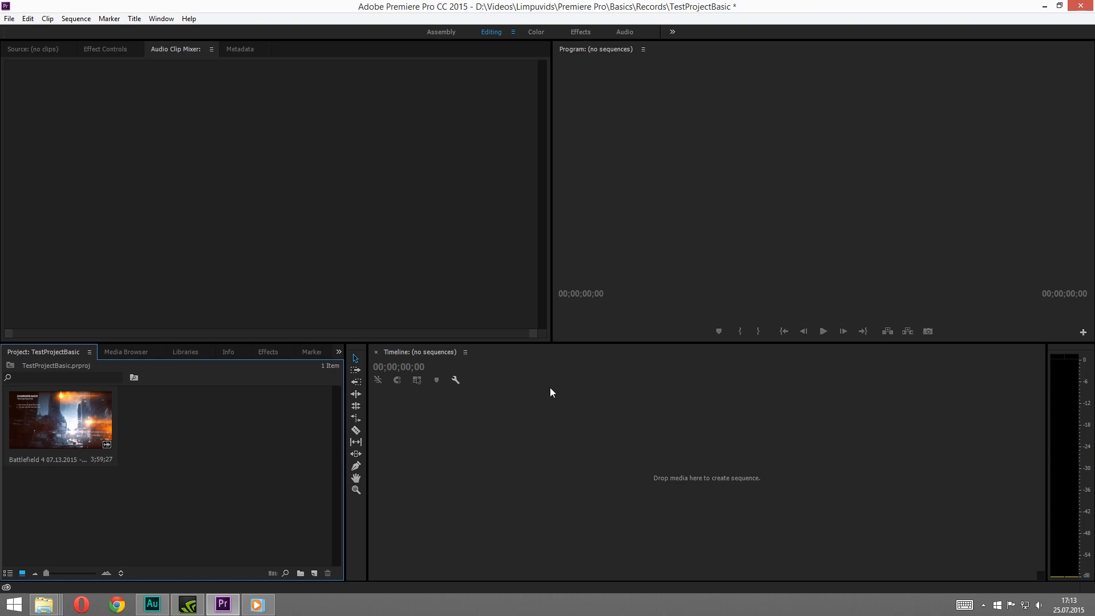
Create a new sequence from the Battlefield 4 clip
left_click_drag(87, 413, 546, 450)
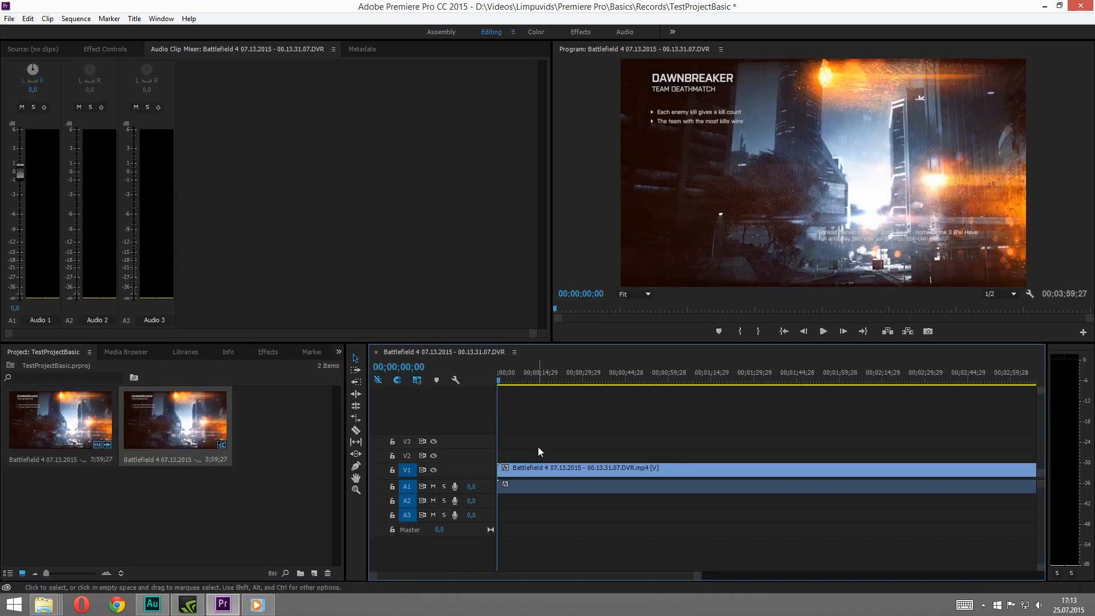
key("ctrl+z")
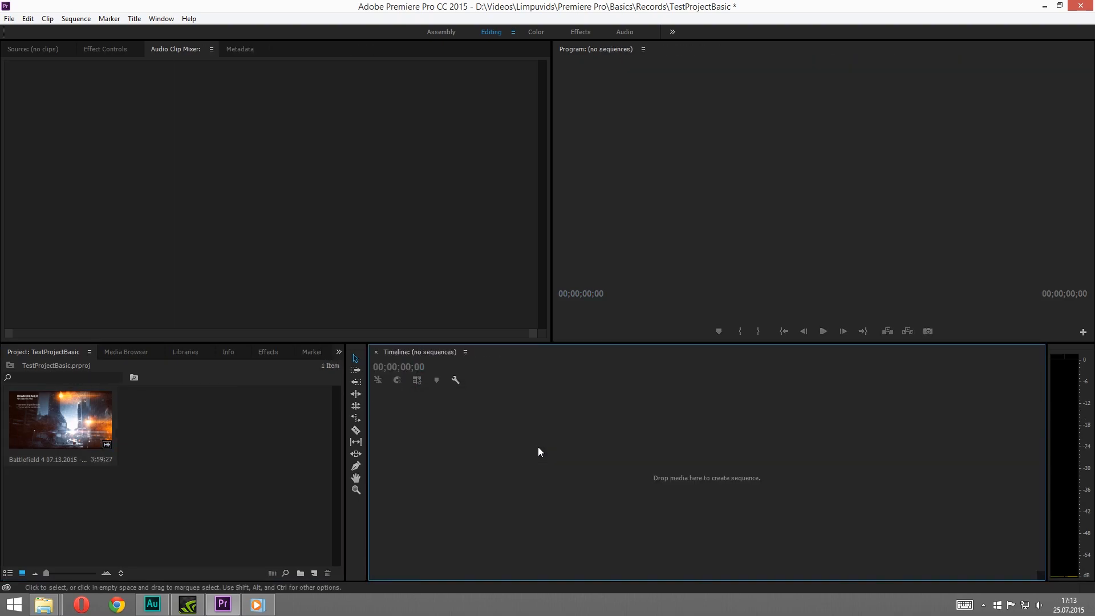
right_click(83, 415)
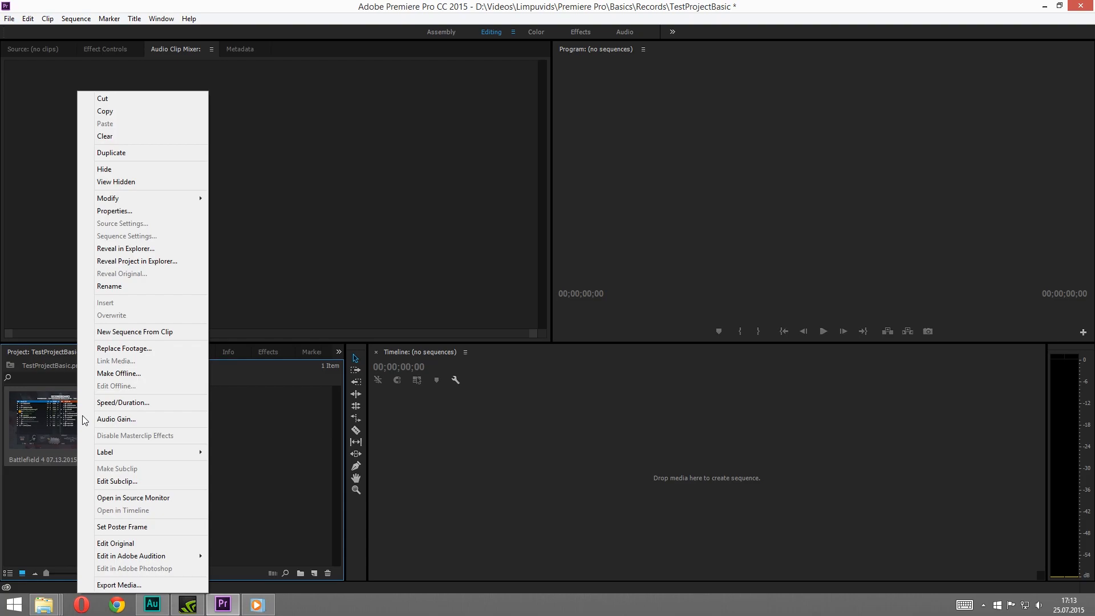
left_click(116, 332)
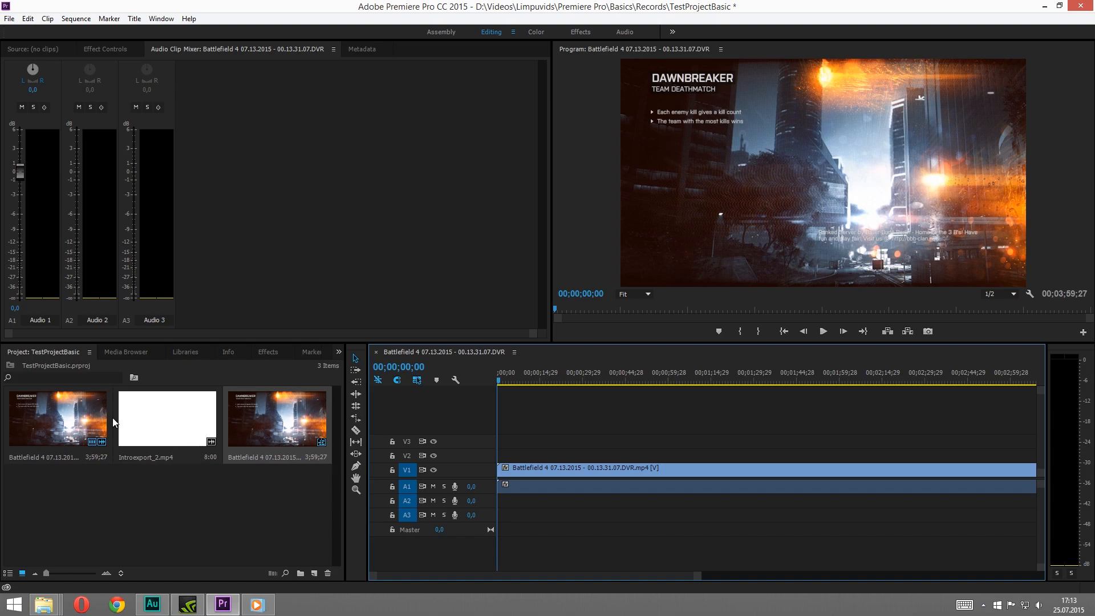
Create a separate new sequence from the Introexport_2.mp4 clip
right_click(96, 417)
left_click(302, 515)
right_click(171, 423)
left_click(205, 335)
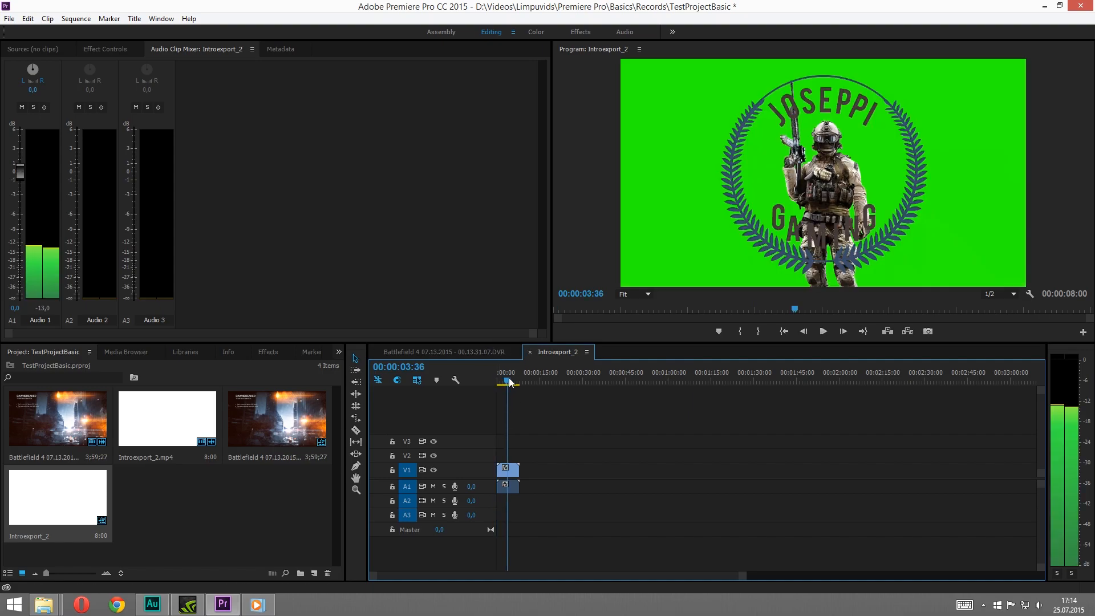
Place the Introexport_2 sequence on track V3 at the start of the Battlefield 4 sequence
left_click(448, 354)
mouse_move(494, 386)
left_mouse_down()
mouse_move(600, 382)
mouse_move(492, 392)
left_mouse_up()
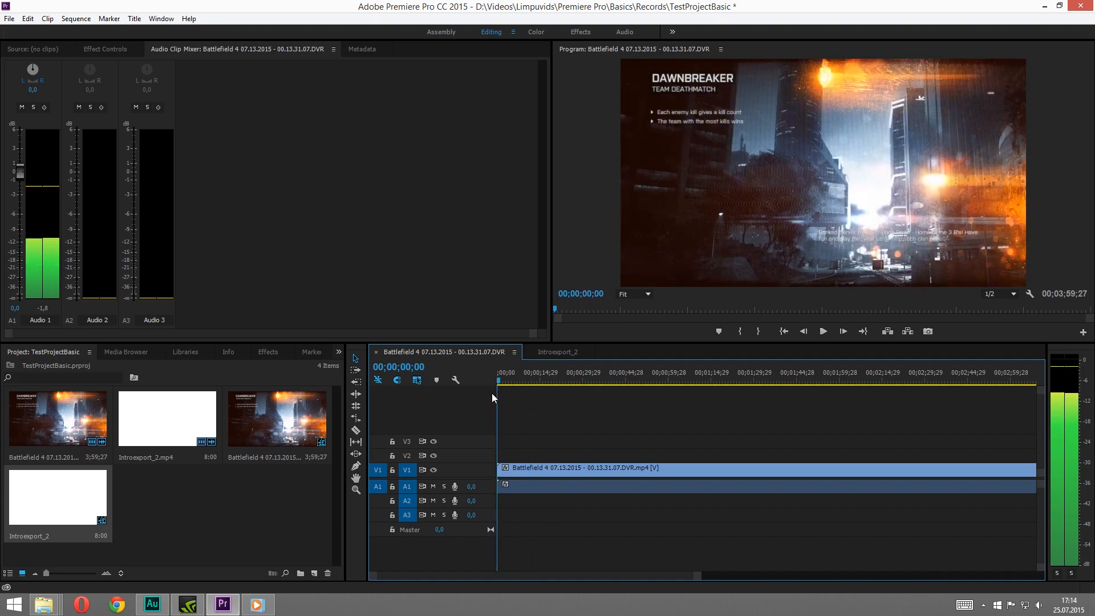
left_click(556, 351)
left_click(443, 351)
left_click_drag(100, 500, 503, 441)
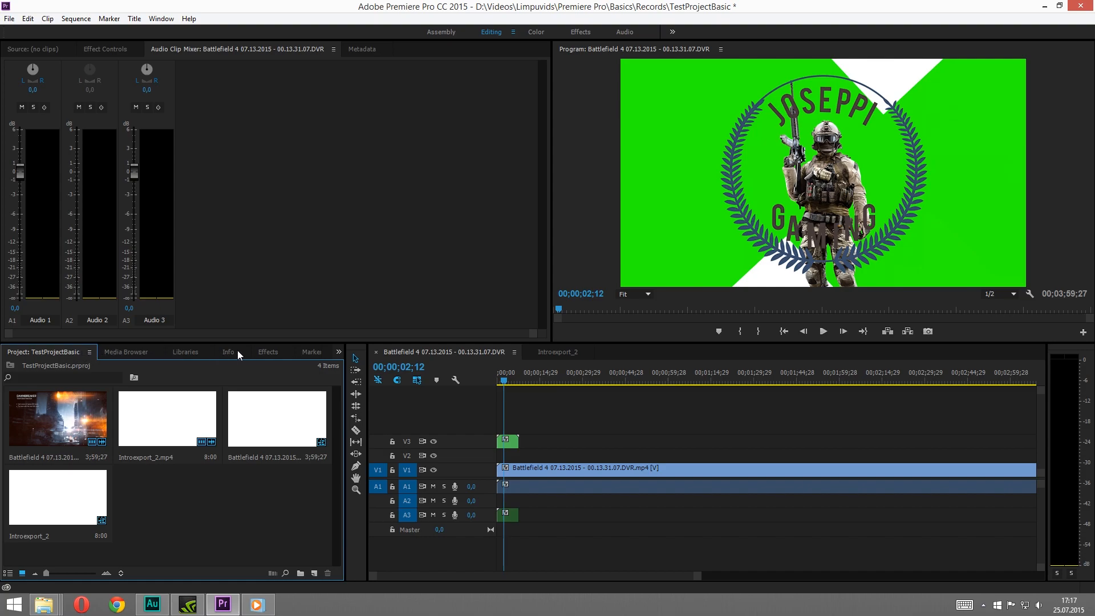
Apply the Brightness & Contrast color correction effect to the Battlefield 4 clip on track V1
left_click(274, 354)
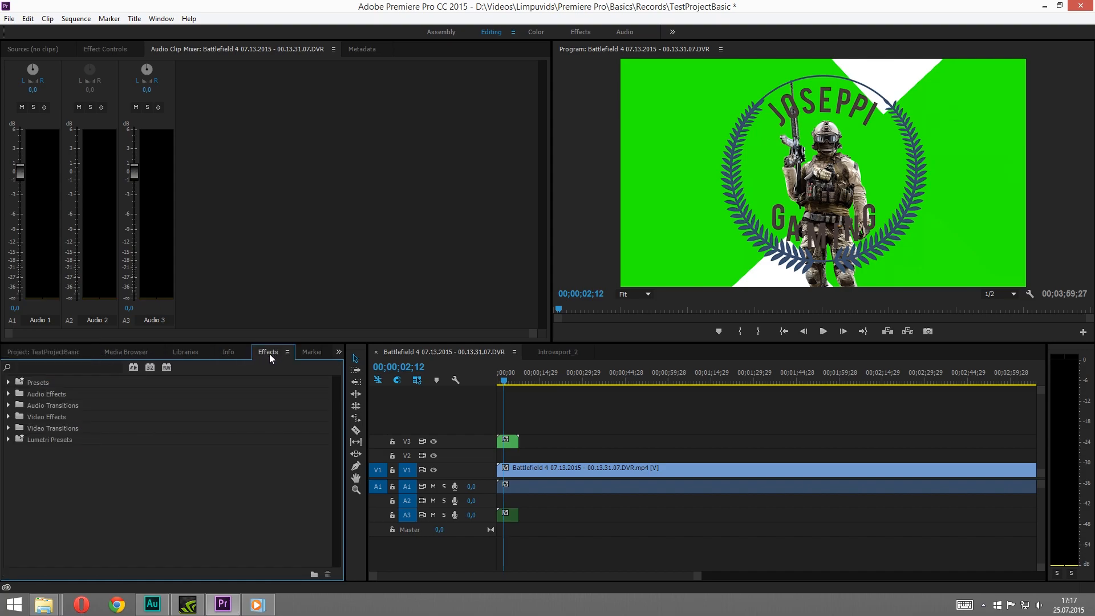
left_click(9, 406)
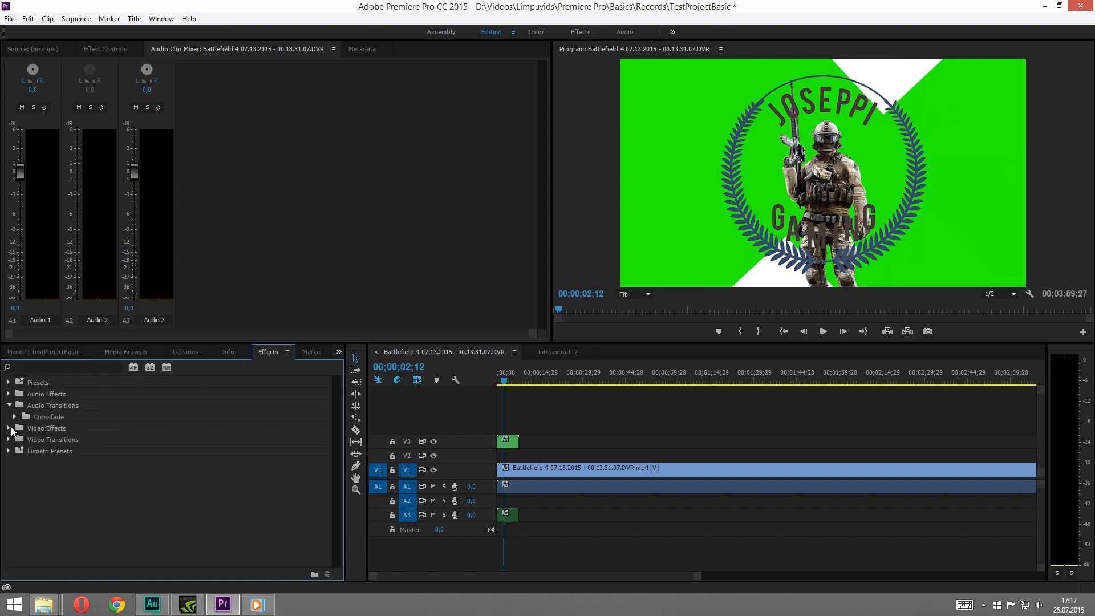
left_click(9, 428)
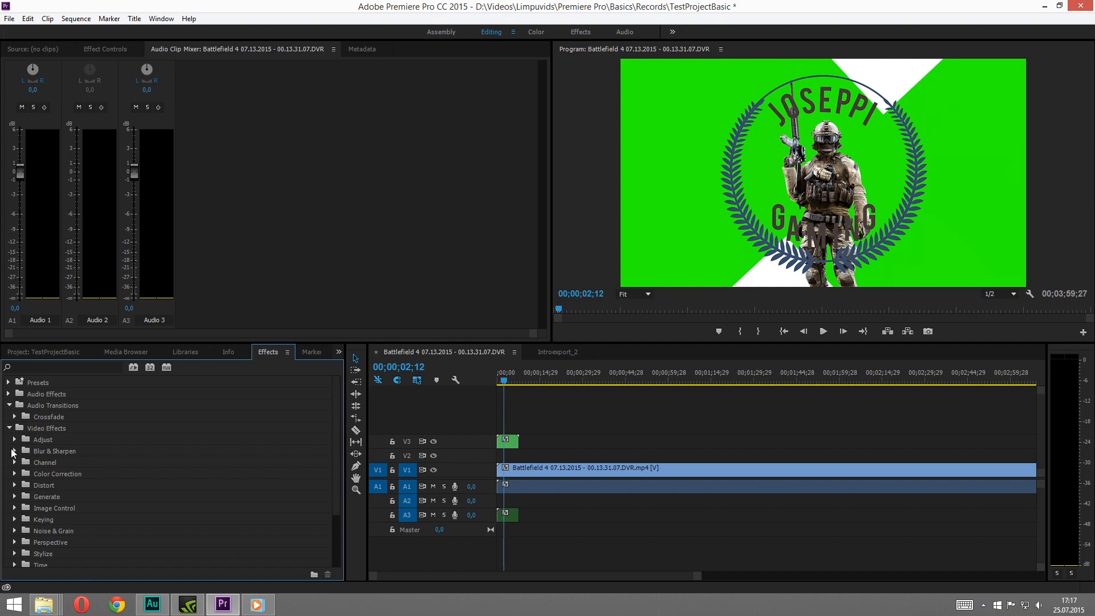
left_click(515, 465)
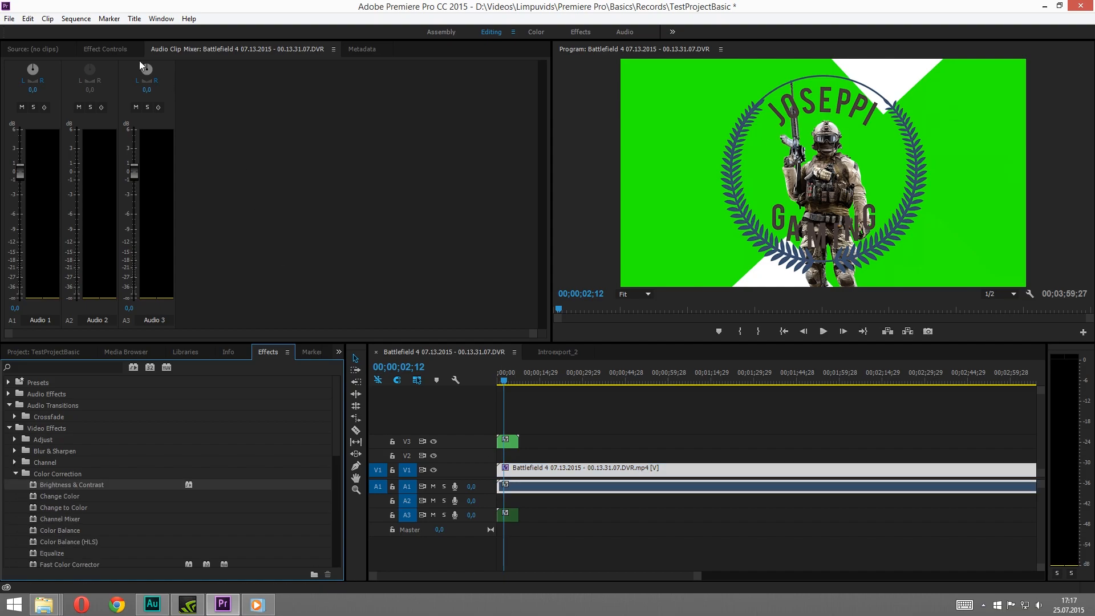
Raise the Brightness of the clip's Brightness & Contrast effect, previewing it on the gameplay frame at 00;00;14;29
left_click(108, 50)
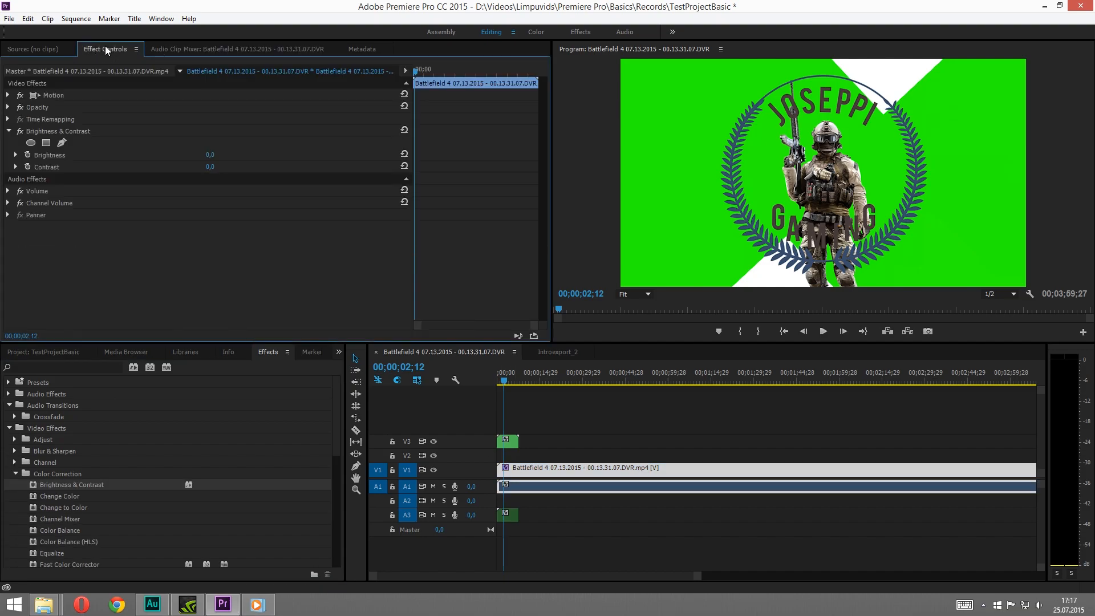
left_click_drag(212, 155, 221, 155)
left_click_drag(503, 381, 540, 381)
left_click_drag(212, 155, 222, 155)
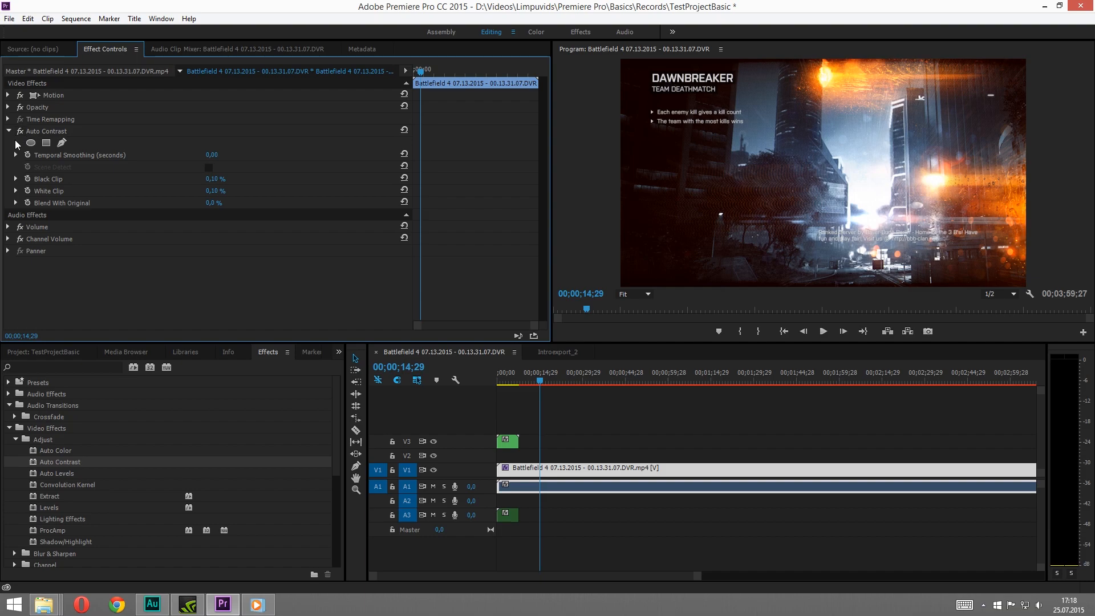
left_click(541, 379)
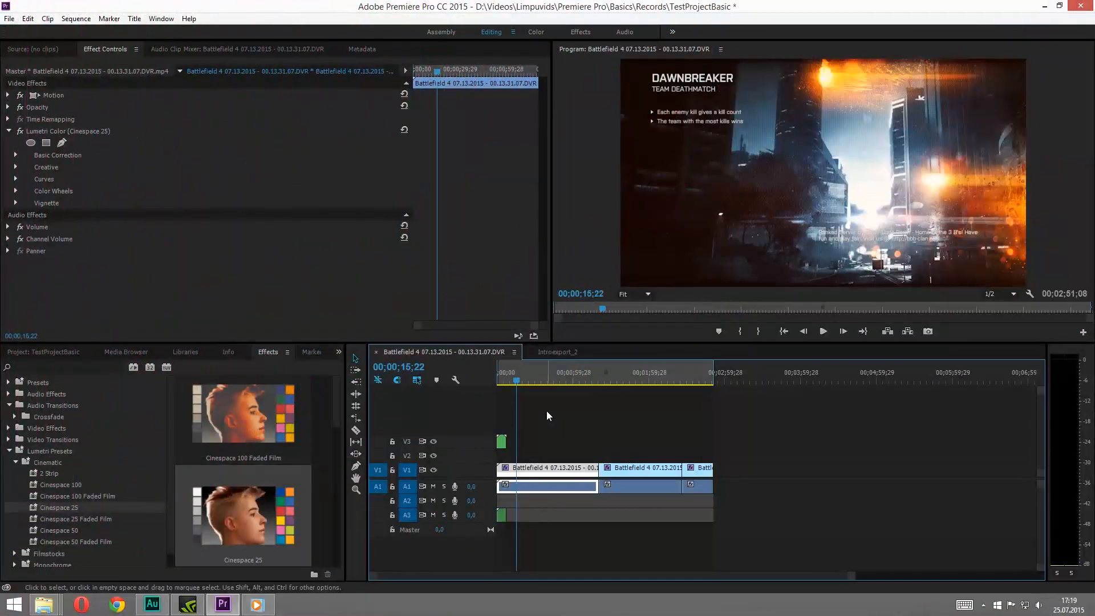
Open the media export settings for the Battlefield 4 sequence and choose H.264 as the format
left_click(12, 22)
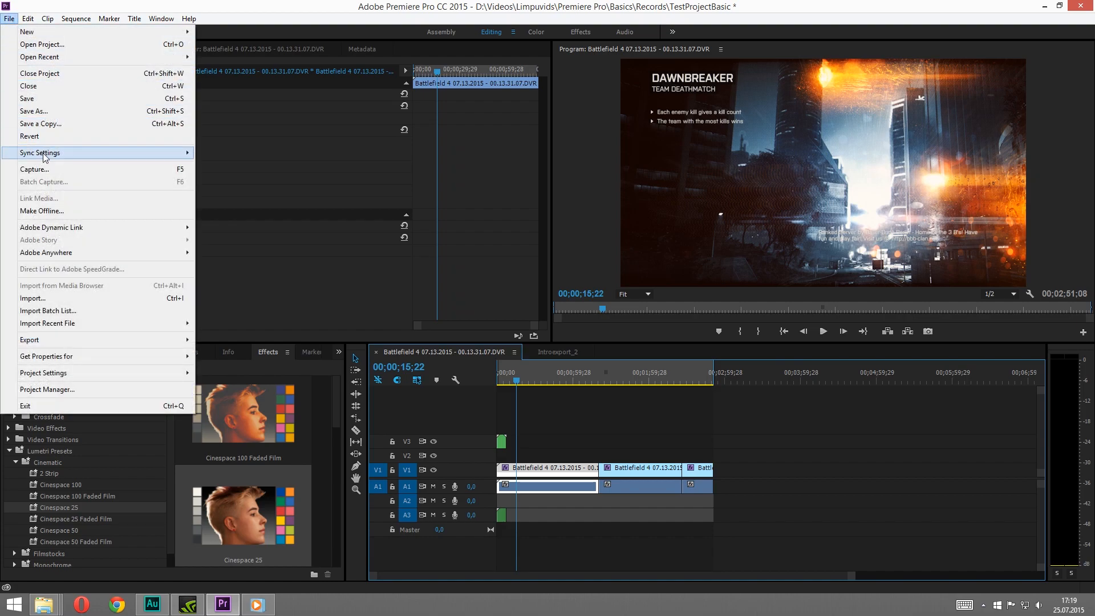
mouse_move(102, 344)
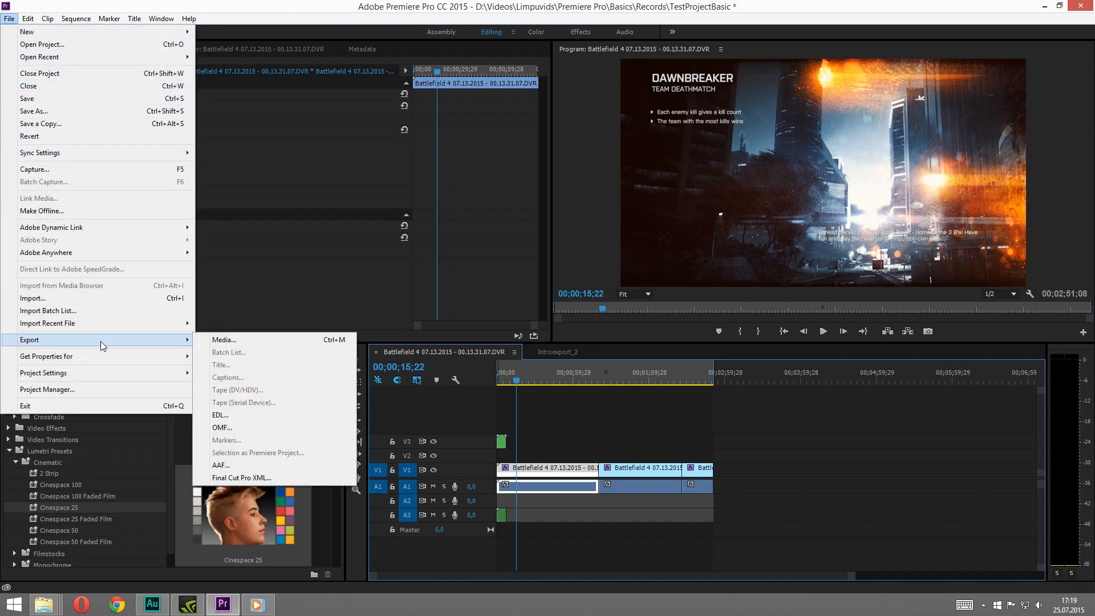
left_click(215, 341)
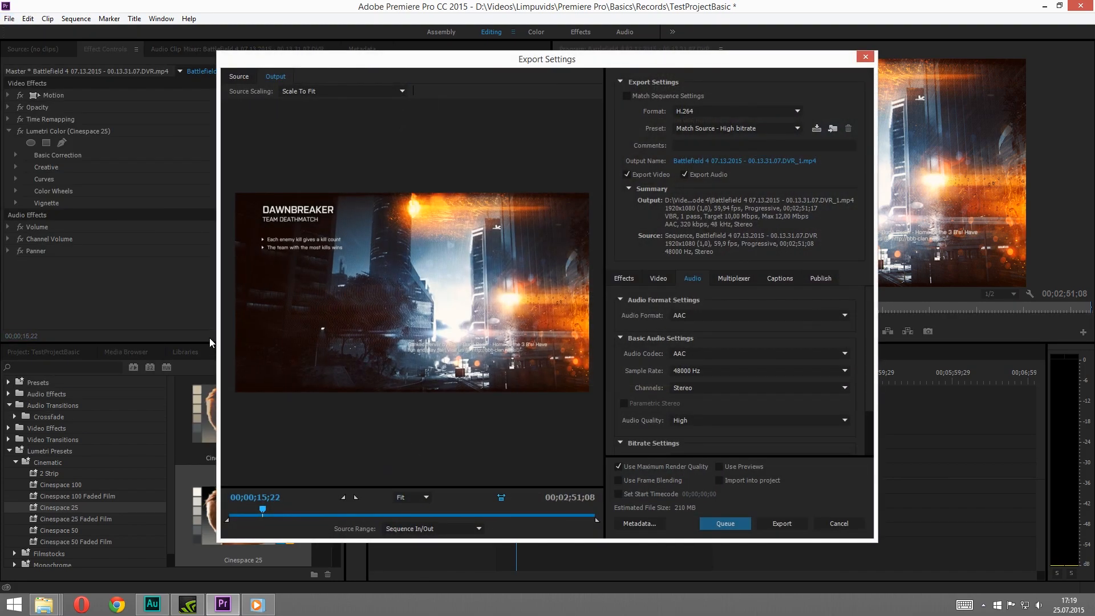
left_click(704, 110)
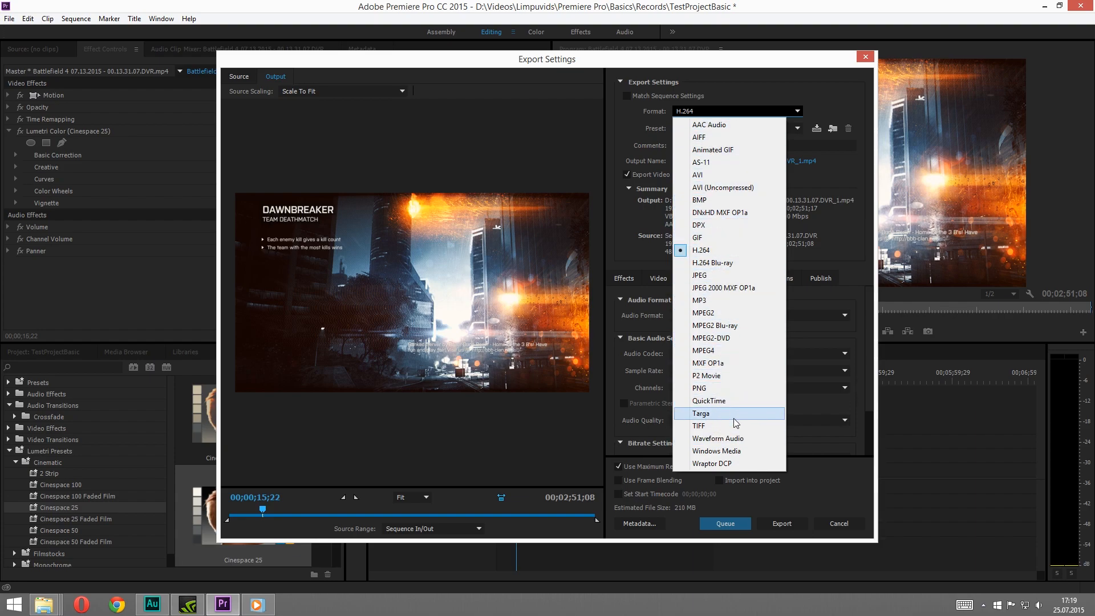
left_click(705, 253)
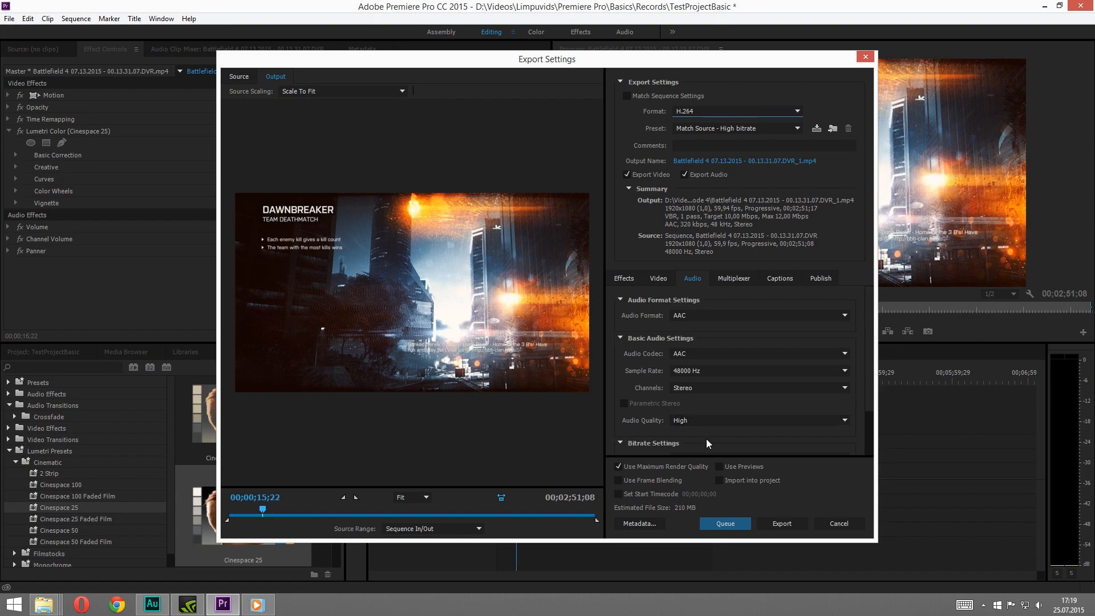
Review the audio and video bitrate settings and export the Battlefield 4 sequence
scroll(868, 337, "down", 3)
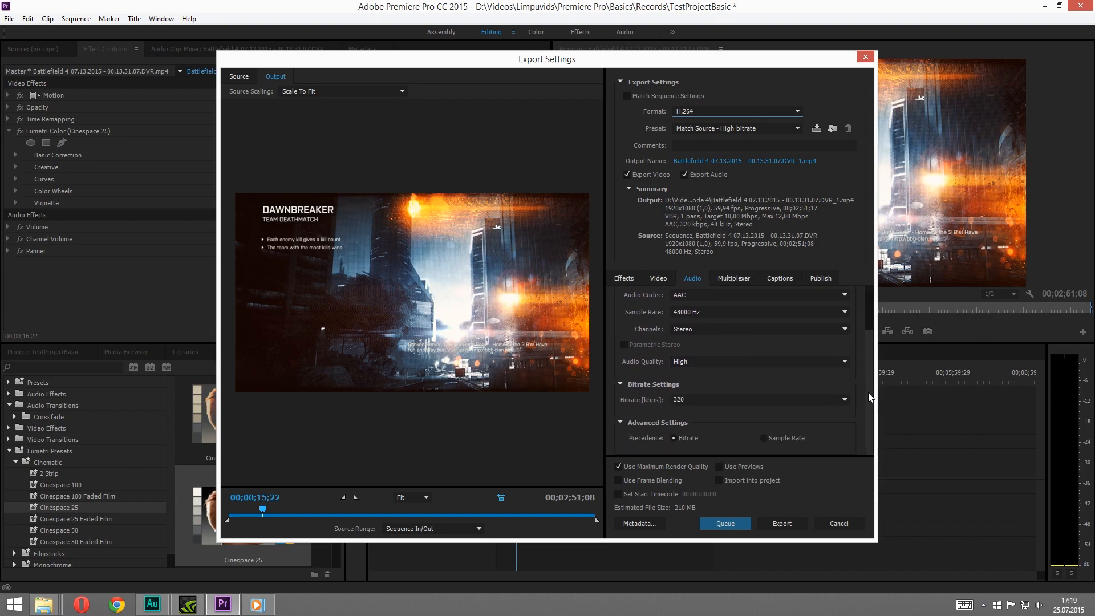
left_click(672, 278)
scroll(868, 312, "down", 6)
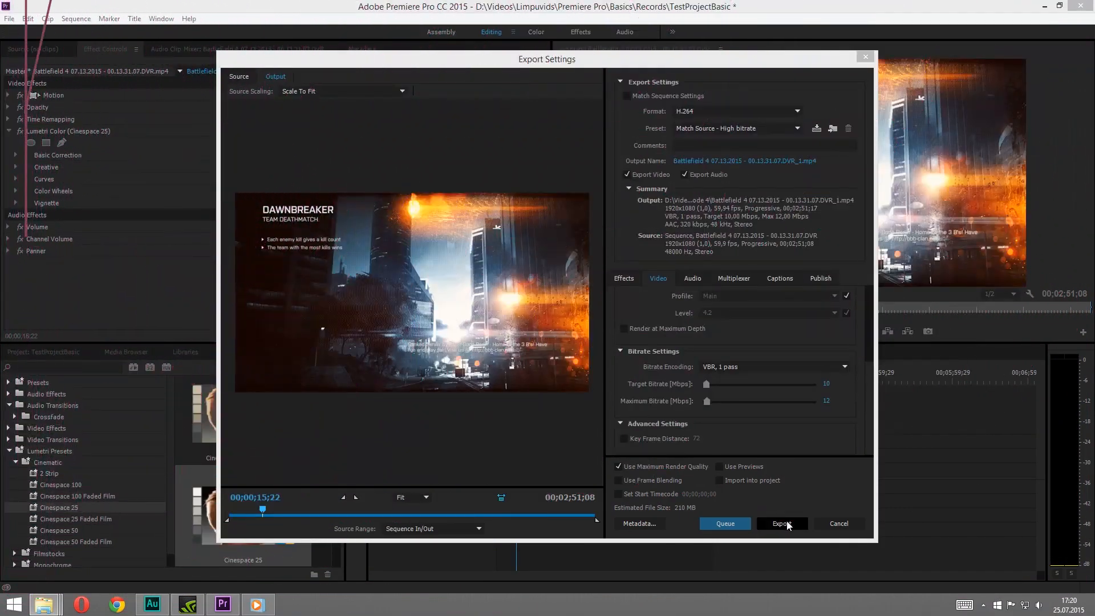
left_click(782, 523)
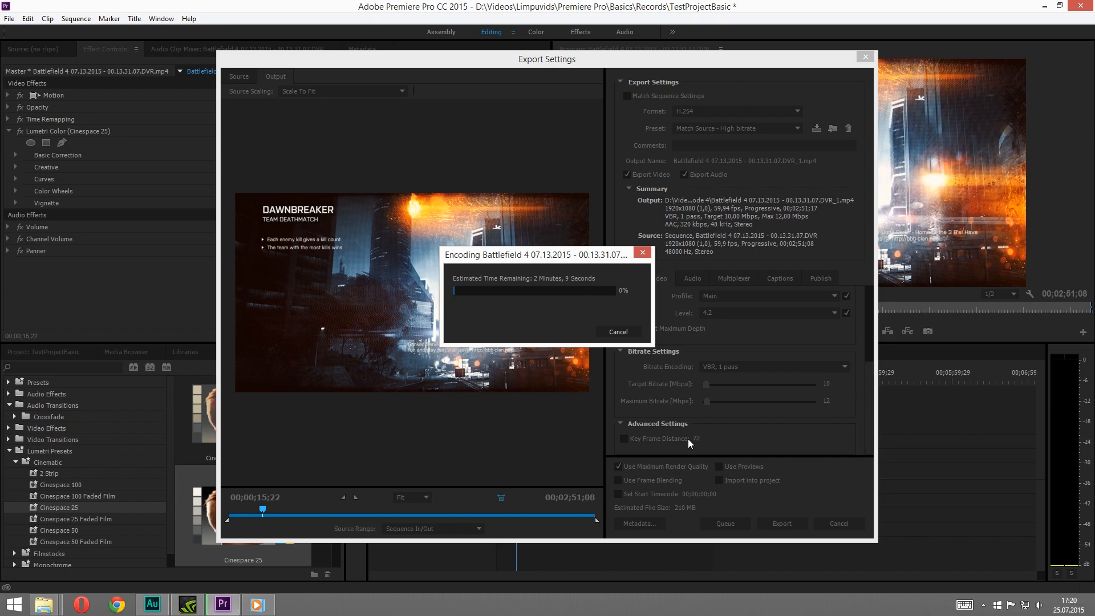